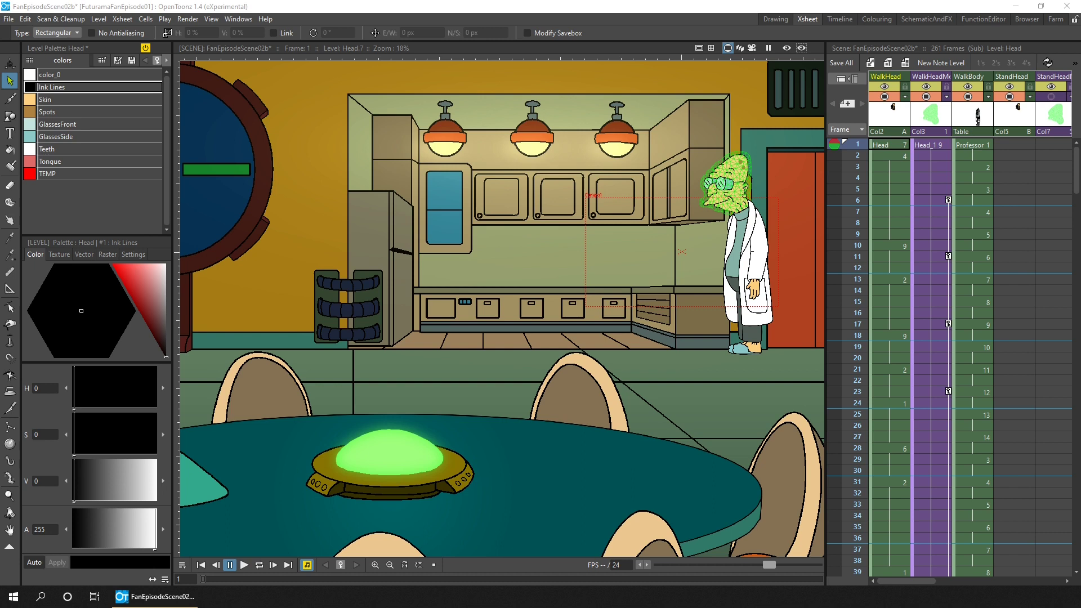
- Switch to the Brush tool for freehand painting on the professor's head
left_click(9, 99)
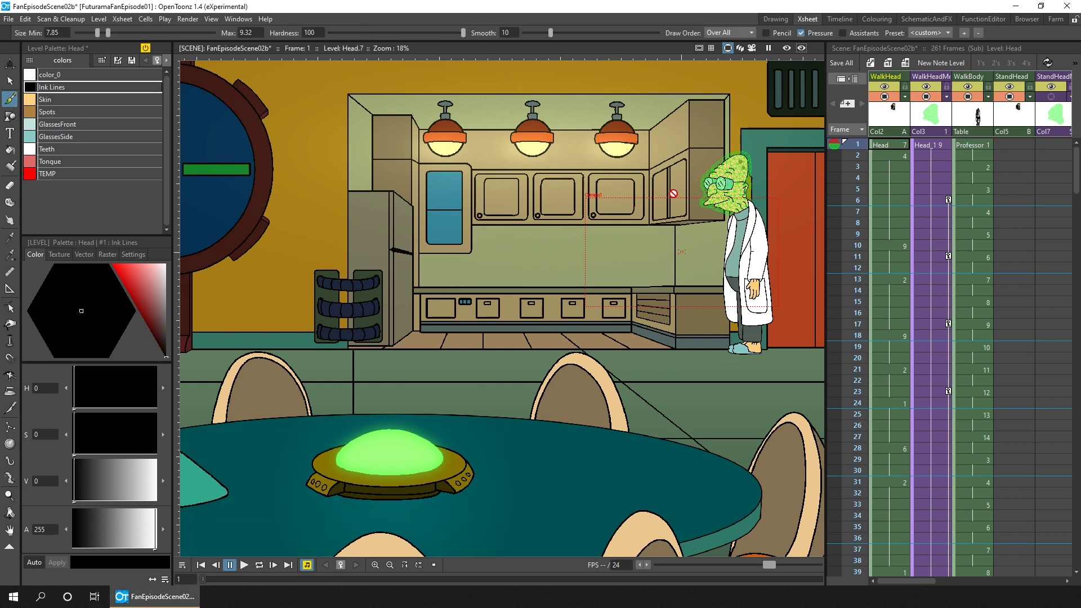
left_click(731, 195)
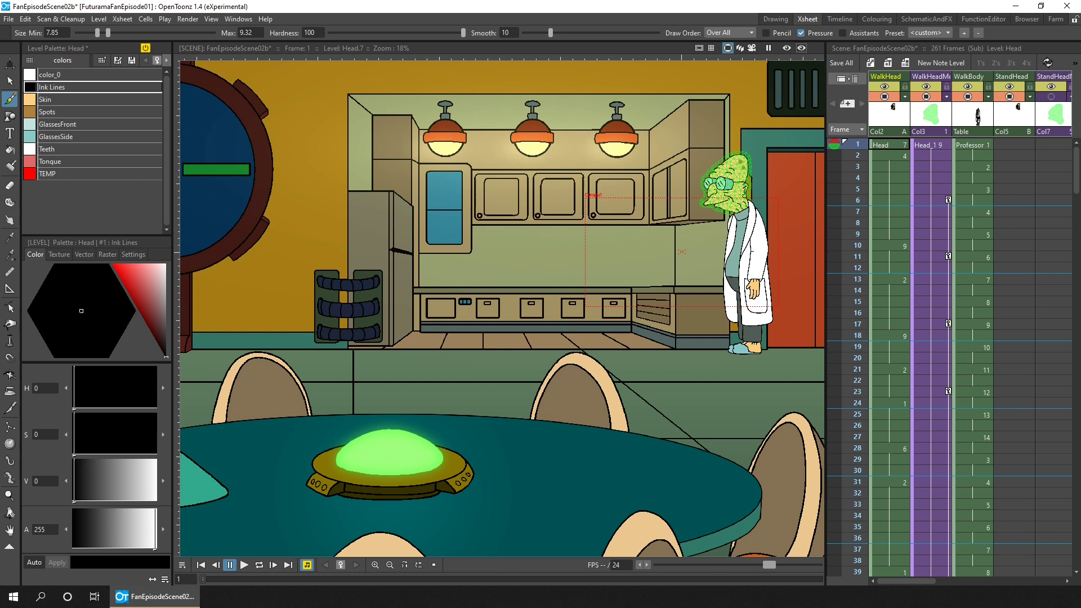
- Show the Level Strip panel with the Head level's drawings
left_click(242, 20)
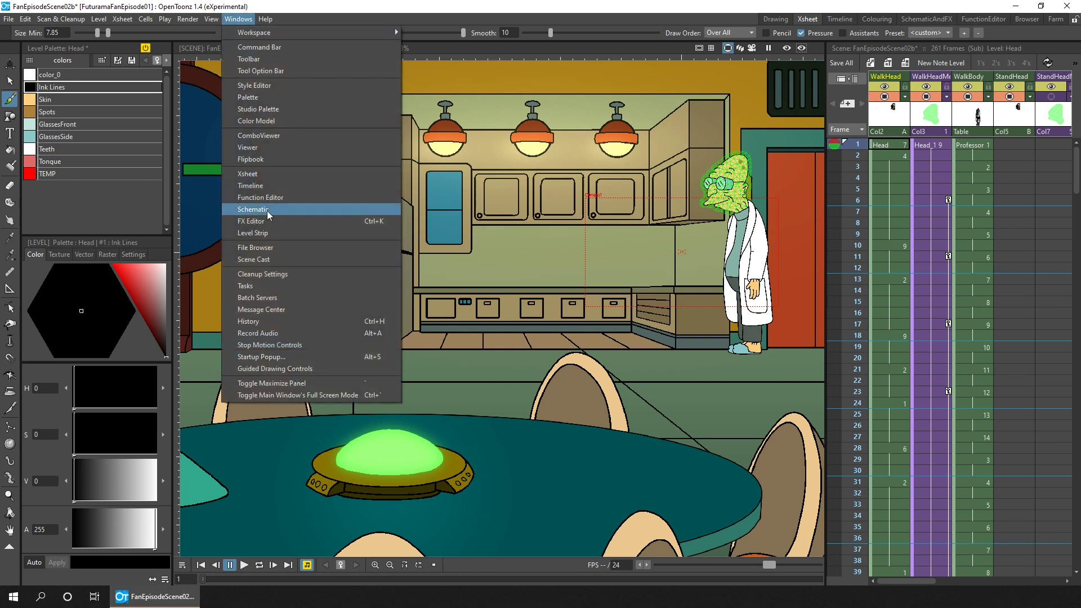
left_click(268, 231)
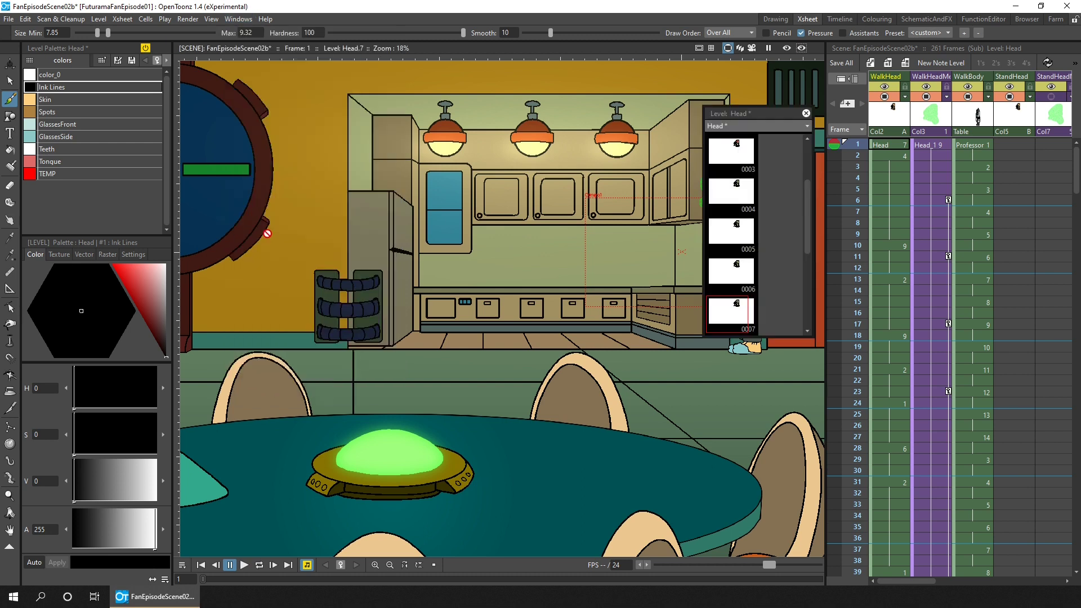
scroll(656, 242, "up", 4)
scroll(543, 267, "up", 2)
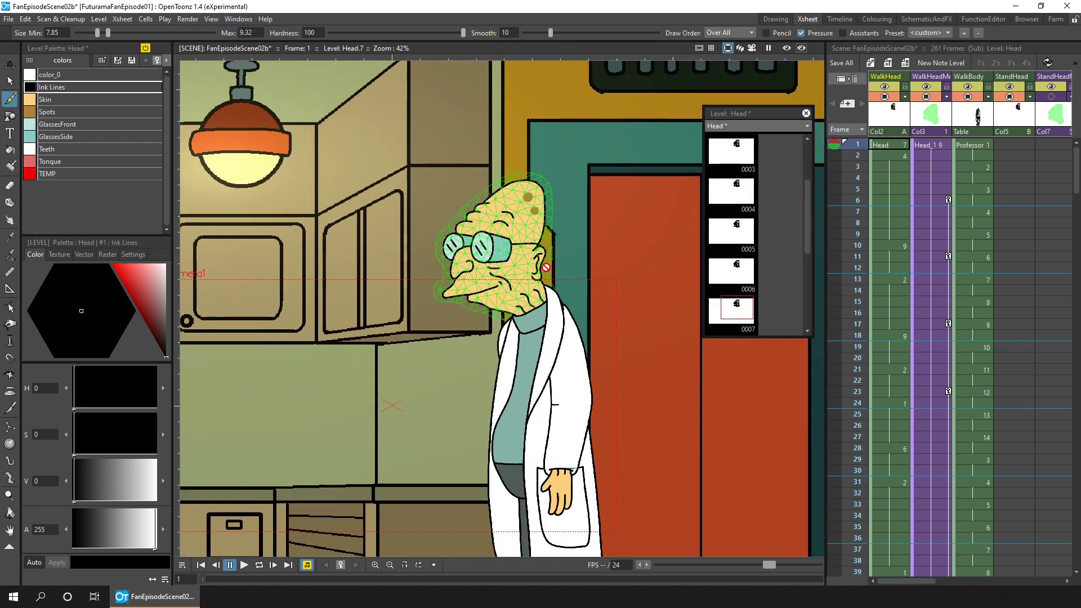
- Edit Head drawing 0007 on its own with the red TEMP style selected
left_click_drag(806, 204, 807, 235)
left_click(738, 233)
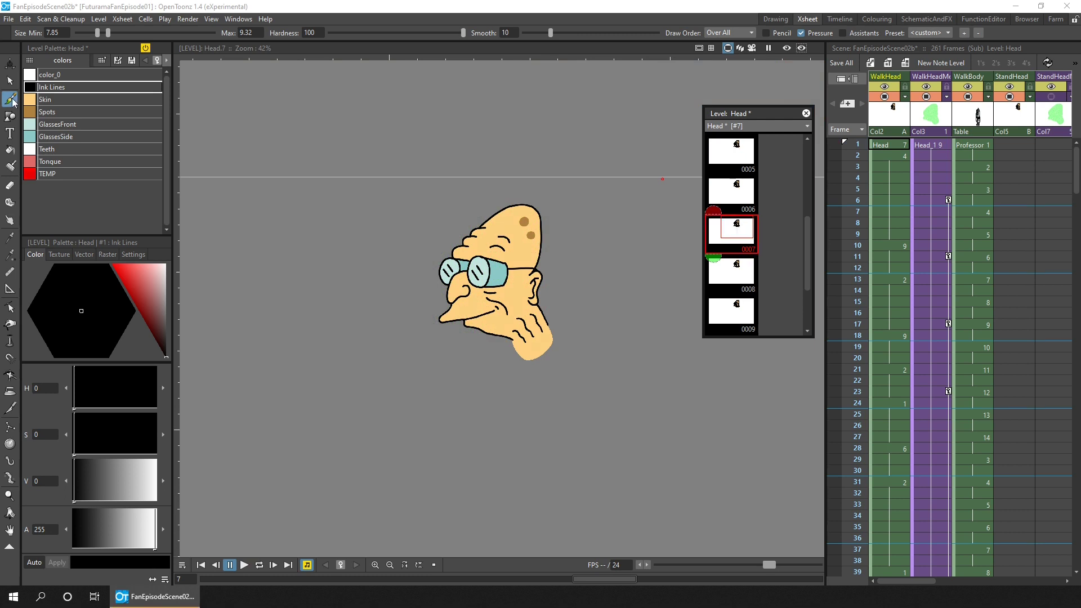
left_click(50, 174)
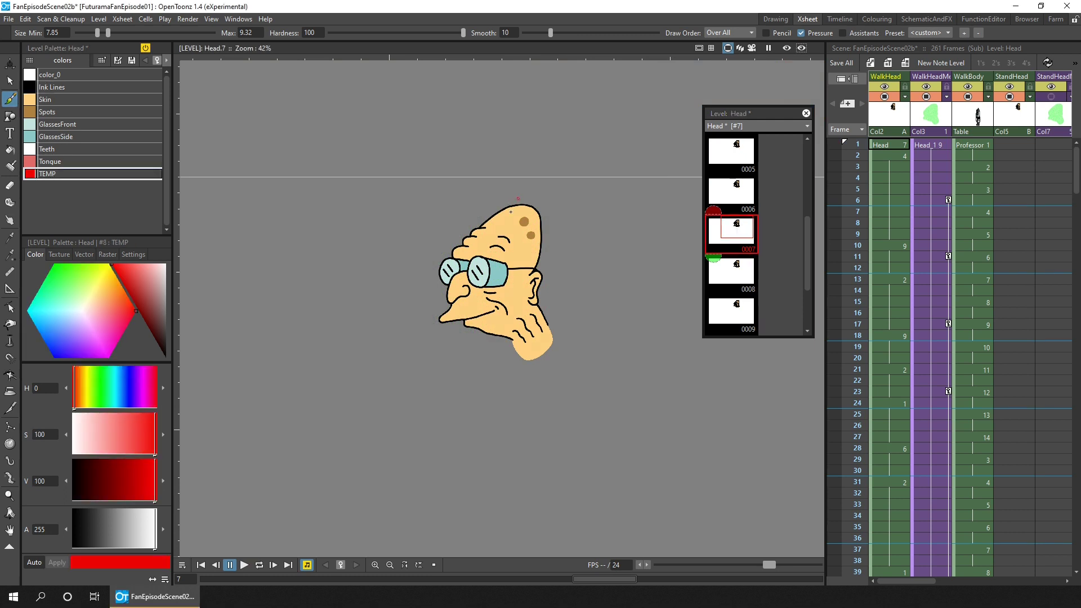
- Paint a red '1' on the forehead of drawing 0007, then return the viewer to scene mode
mouse_move(503, 217)
left_mouse_down()
mouse_move(508, 231)
mouse_move(520, 228)
left_mouse_up()
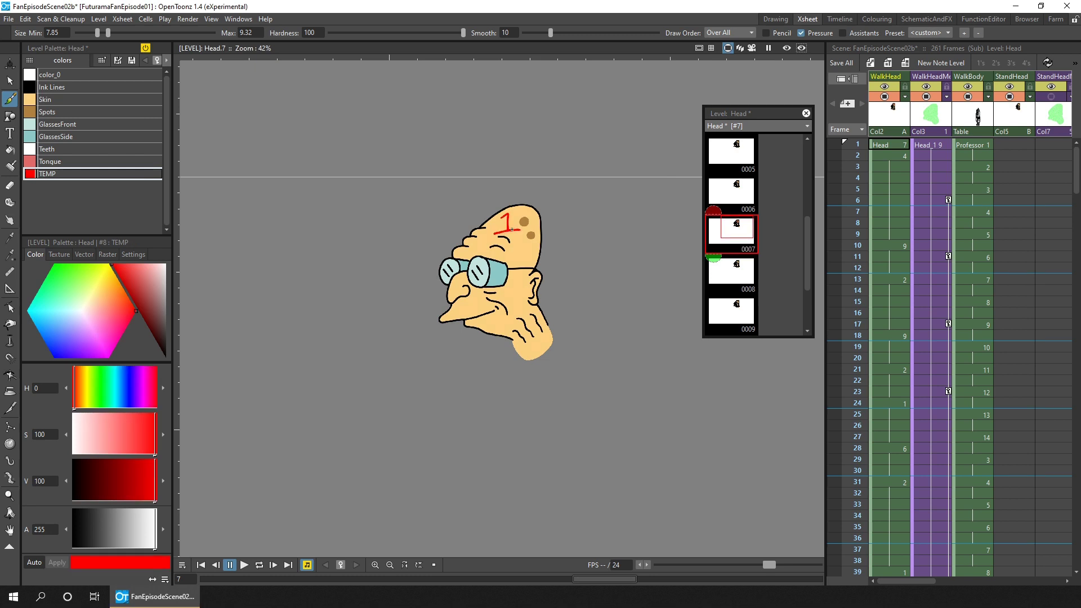
left_click(893, 144)
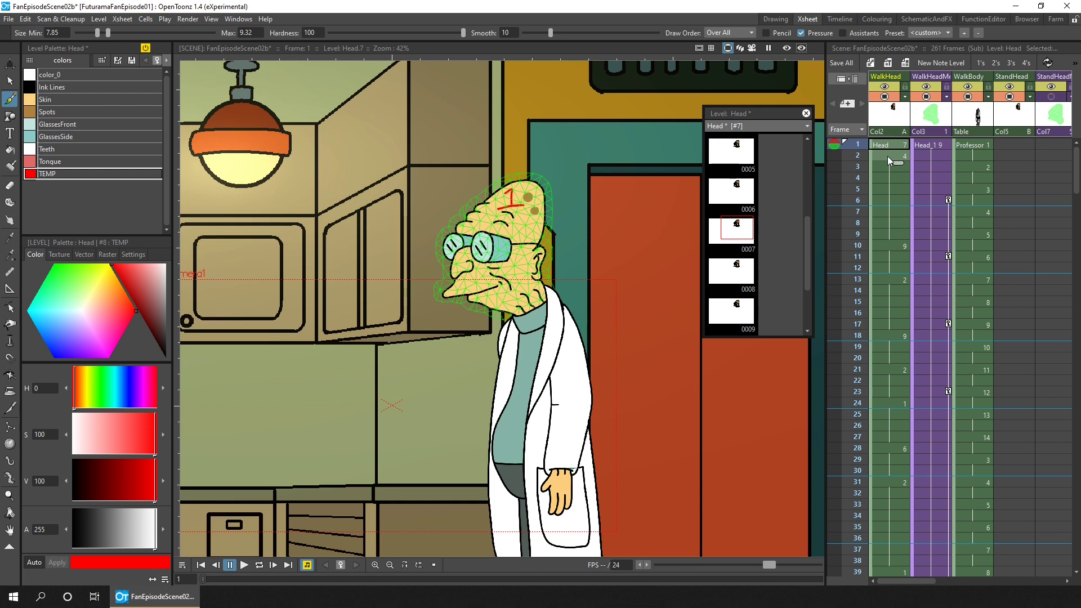
- Insert an empty column before WalkHeadMesh and paste Head drawings 7 and 4 into frames 1–2
left_click(932, 114)
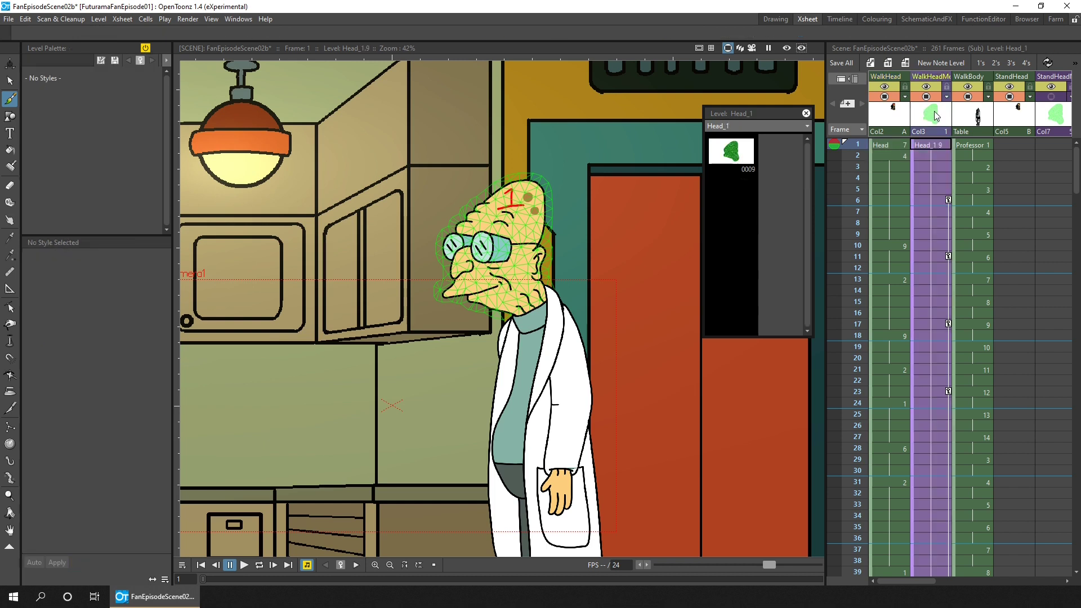
key("Insert")
left_click(931, 143)
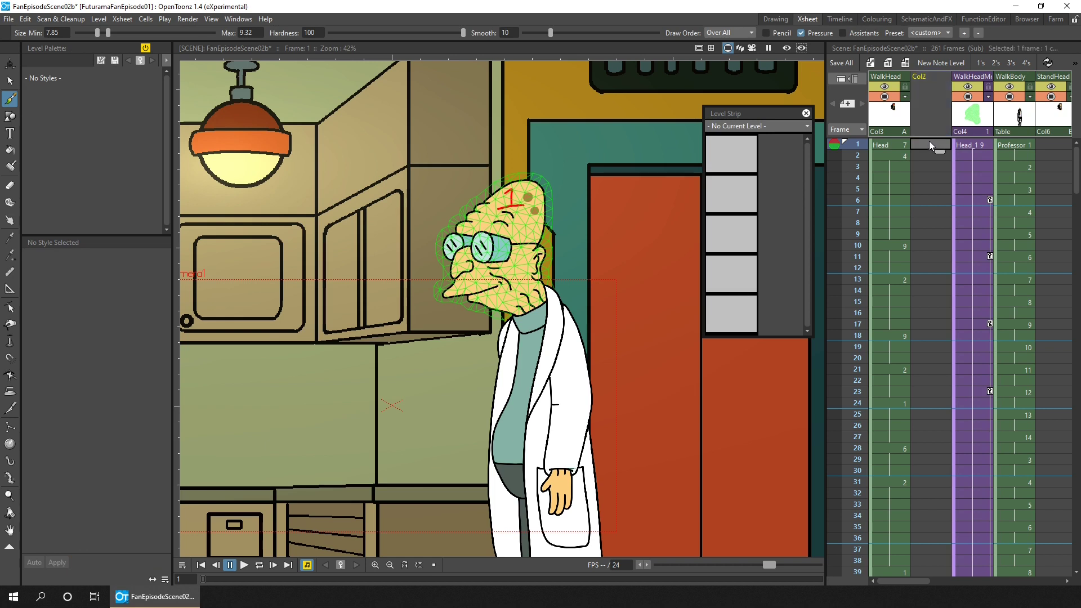
key("ctrl+v")
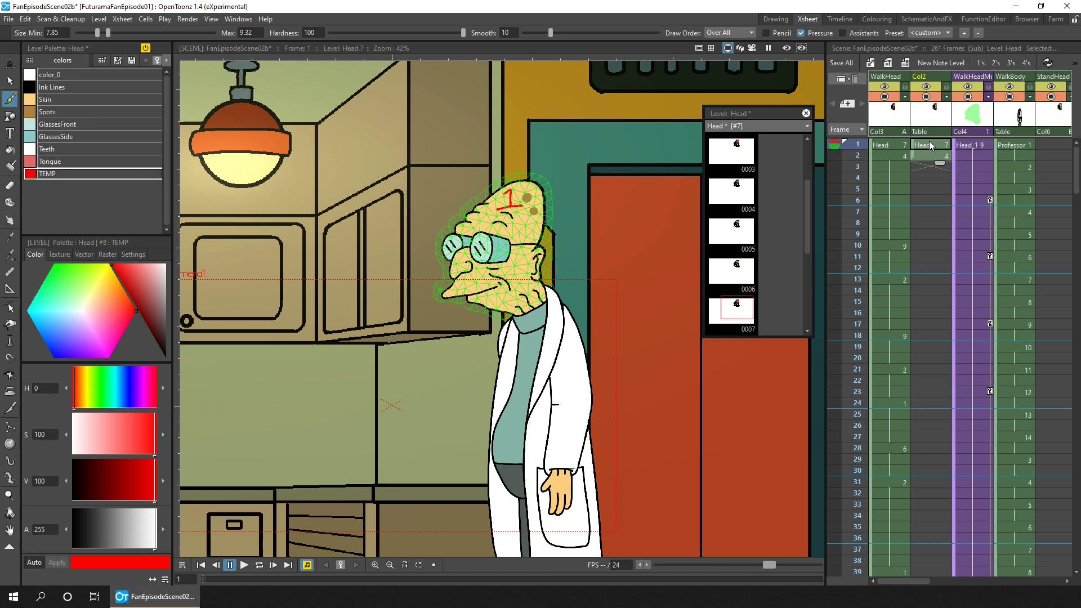
- Shift the WalkBody column about 300 px left with the Animate tool
left_click(11, 65)
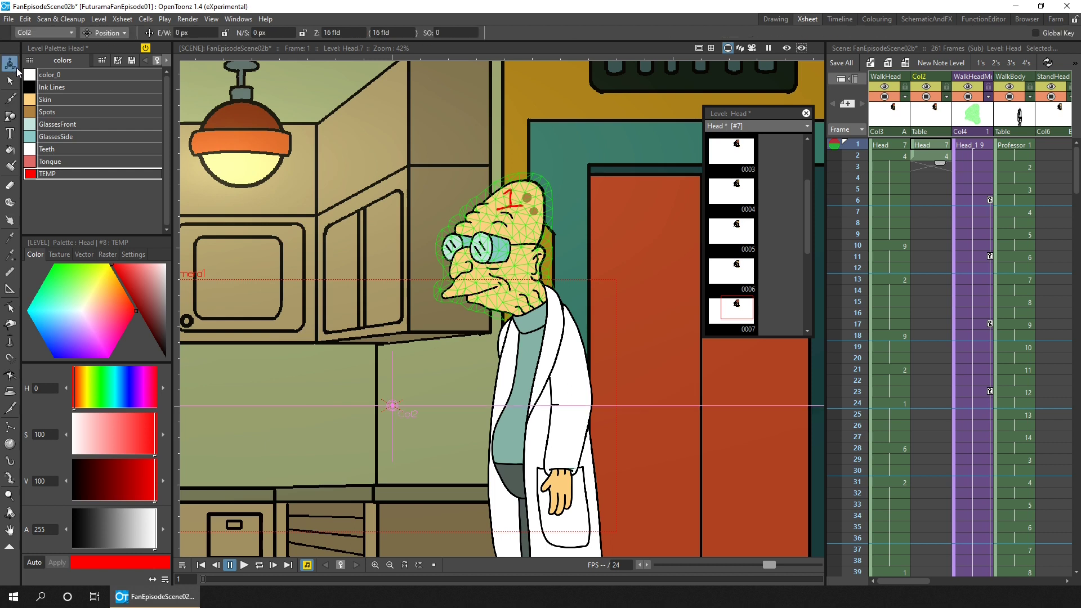
left_click(1013, 148)
left_click_drag(551, 383, 344, 360)
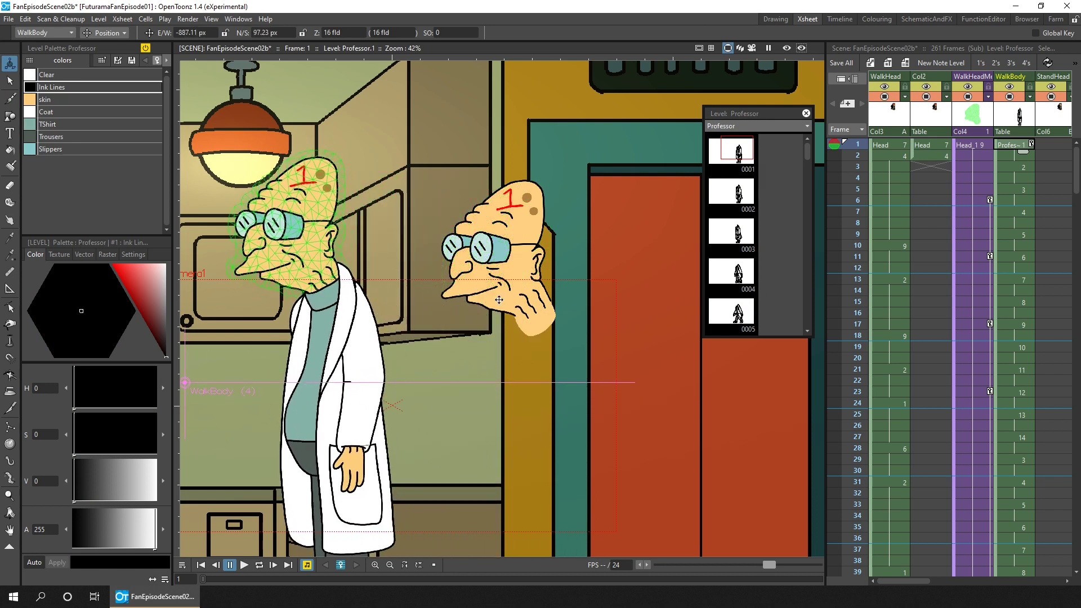
- Make Col2 current, toggle its camera-stand visibility off and on, and ready the Brush
left_click(514, 245)
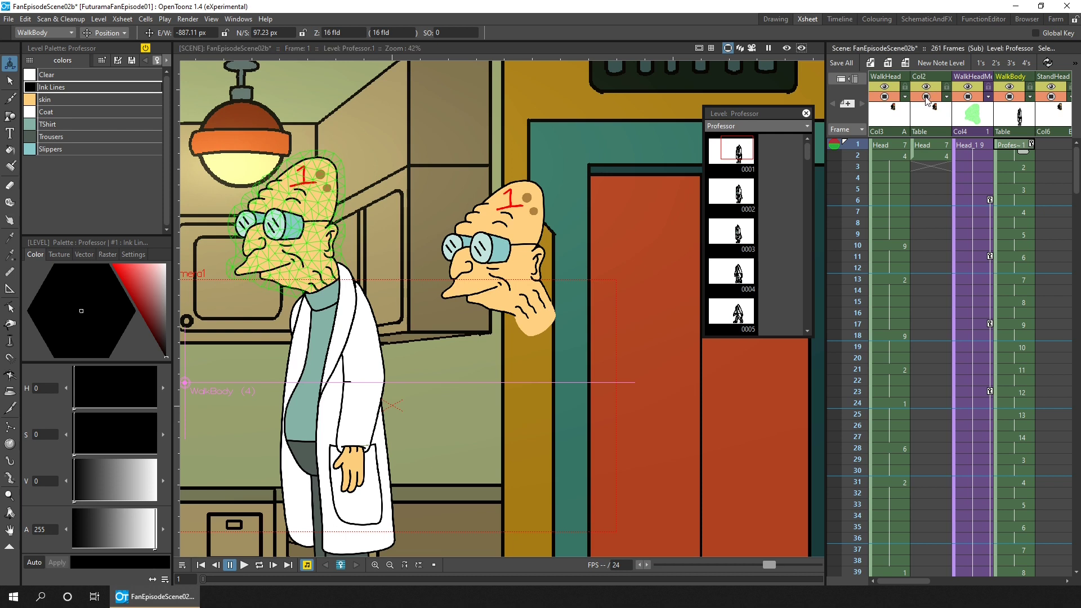
left_click(929, 98)
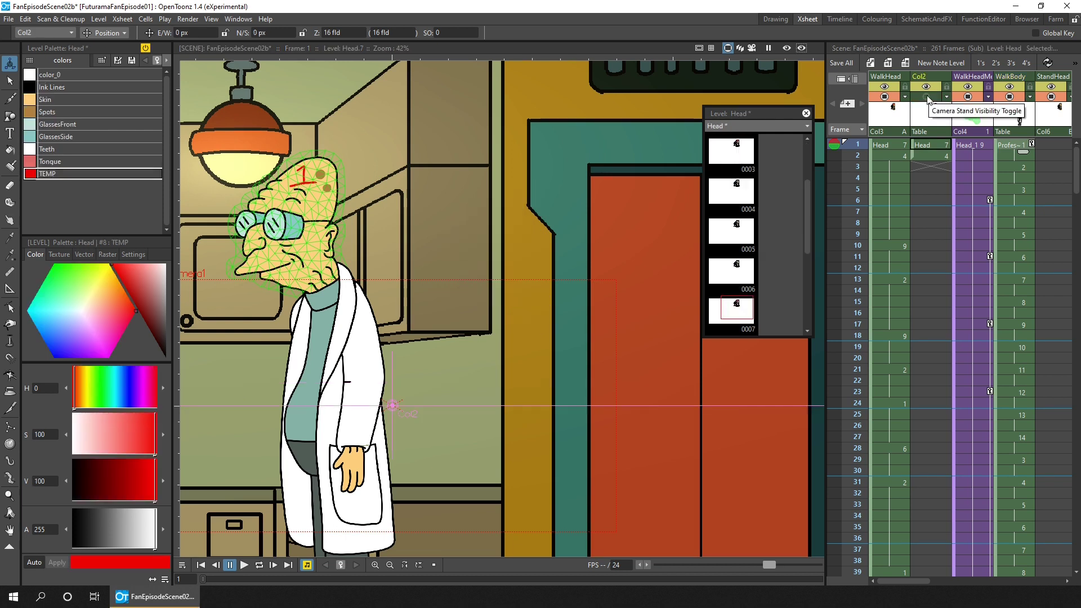
left_click(928, 98)
left_click(927, 98)
left_click(927, 98)
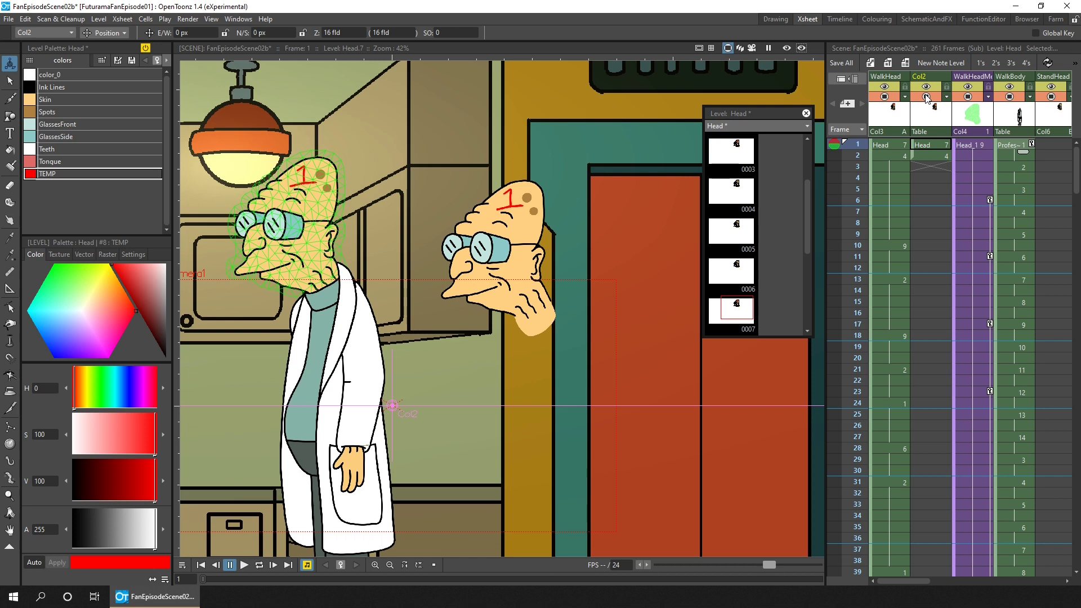
key("b")
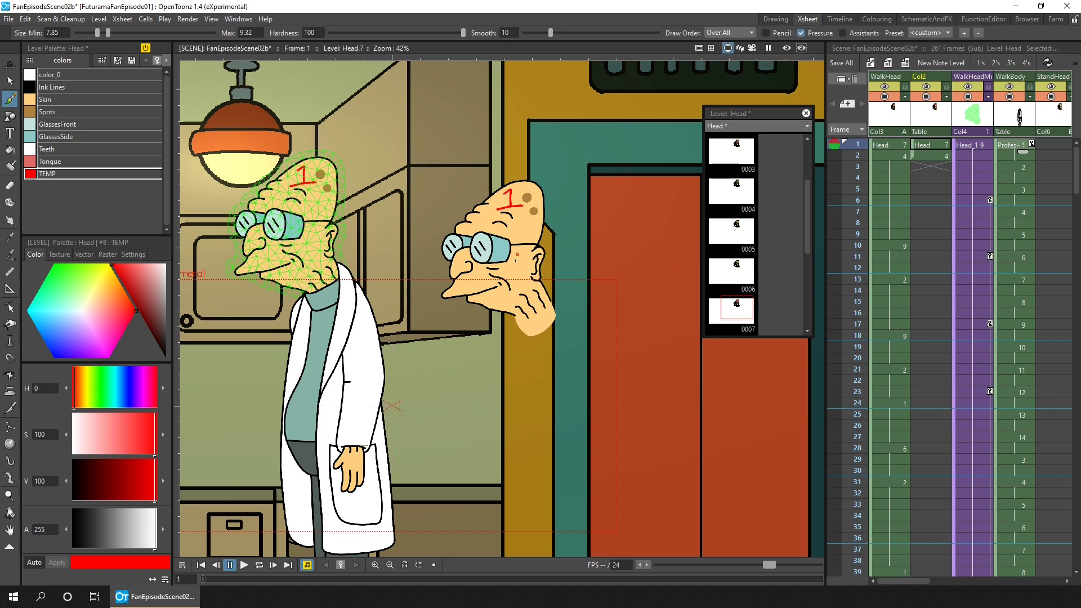
- Paint a red '2' on the cheek of Head drawing 7, then select the Professor cell and Col2
mouse_move(512, 264)
left_mouse_down()
mouse_move(511, 283)
mouse_move(530, 280)
left_mouse_up()
left_click(1017, 147)
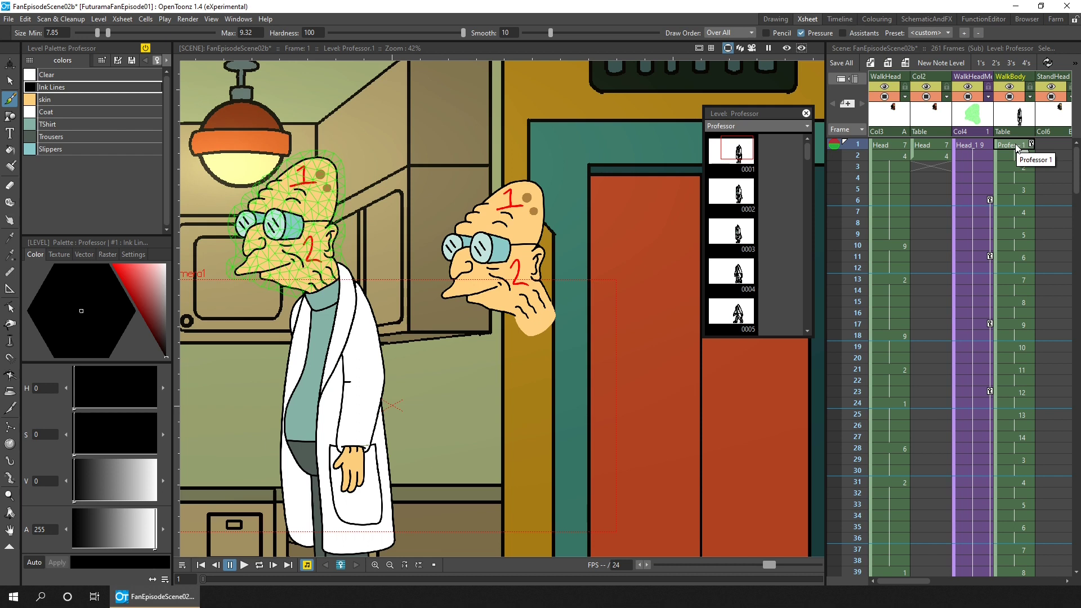
left_click(938, 120)
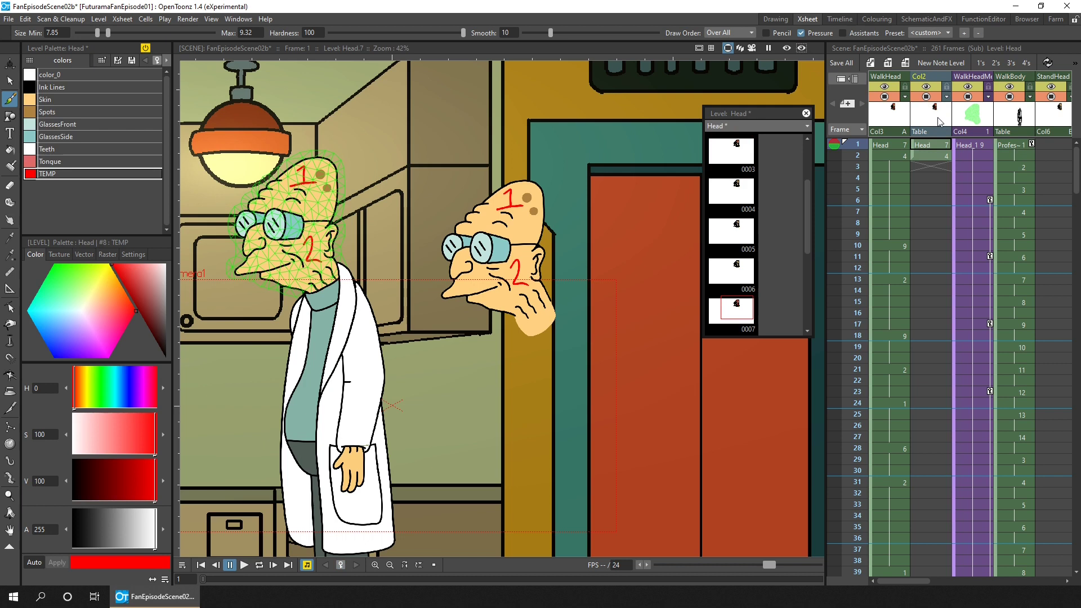
- Delete the temporary Col2 column and switch to the SchematicAndFX room
key("Delete")
left_click(990, 144)
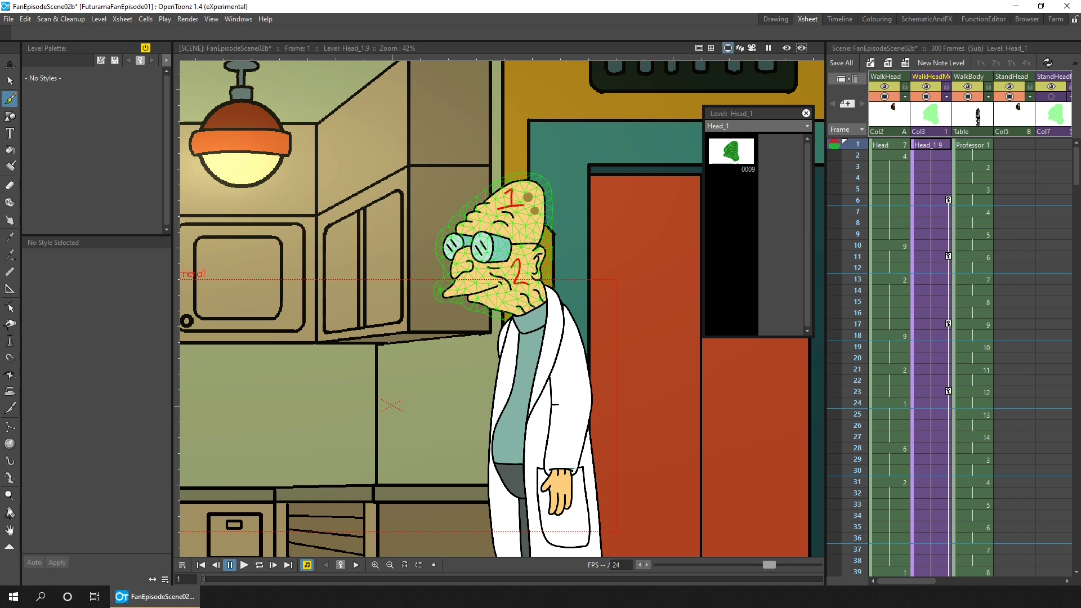
left_click(929, 18)
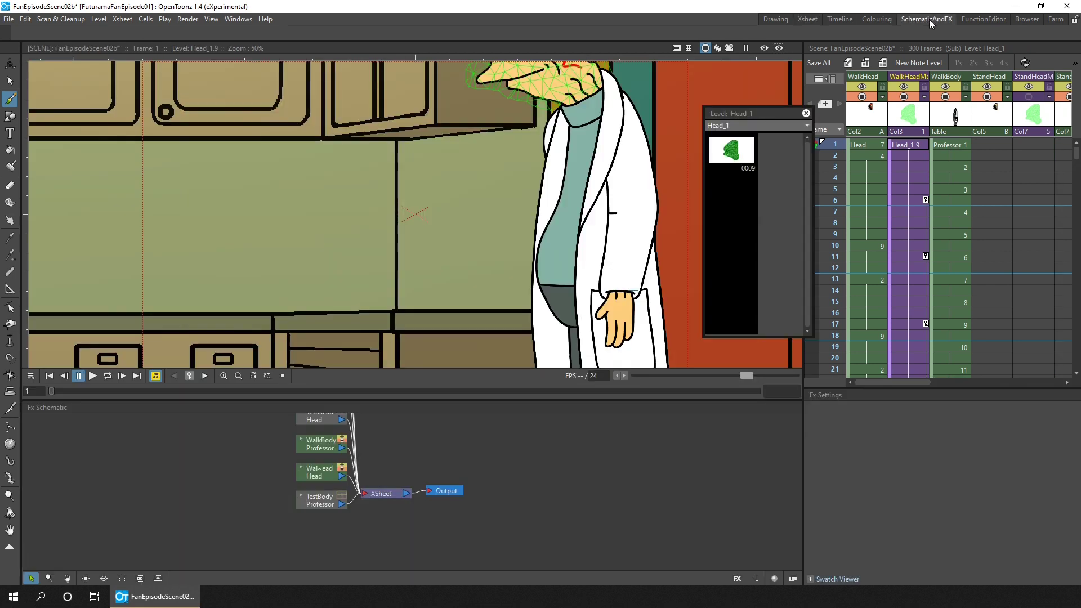
- Switch the schematic from the FX graph to the Stage Schematic
left_click(239, 20)
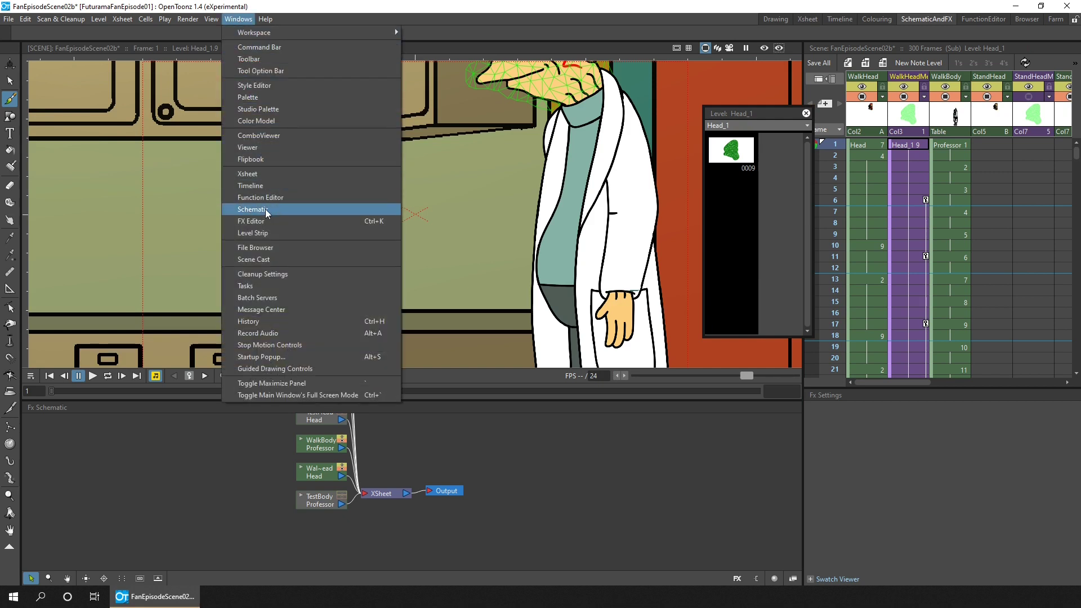
left_click(260, 10)
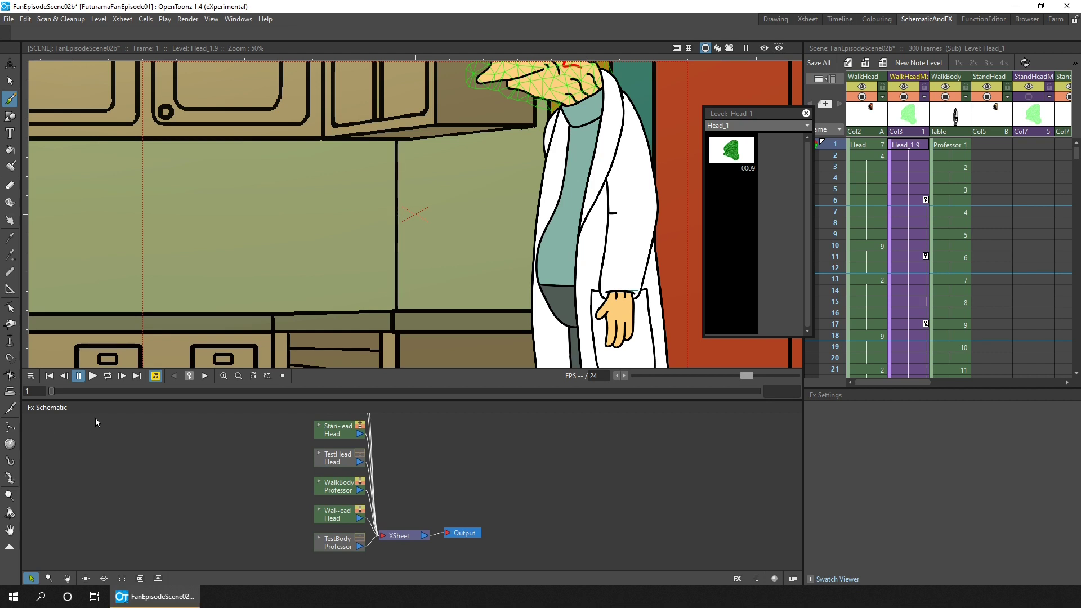
left_click(795, 580)
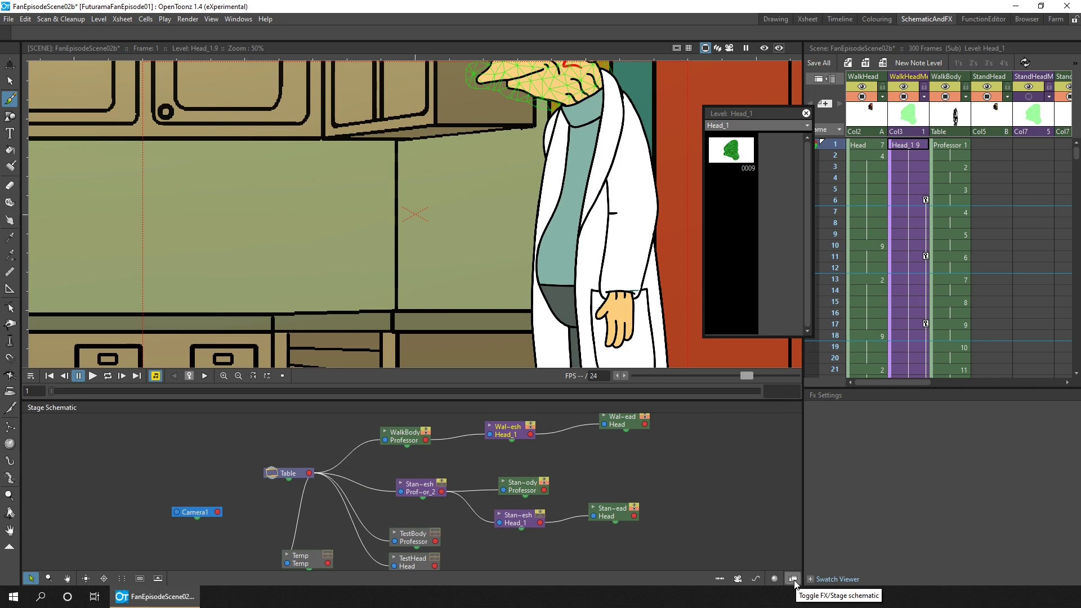
left_click(794, 580)
left_click(793, 579)
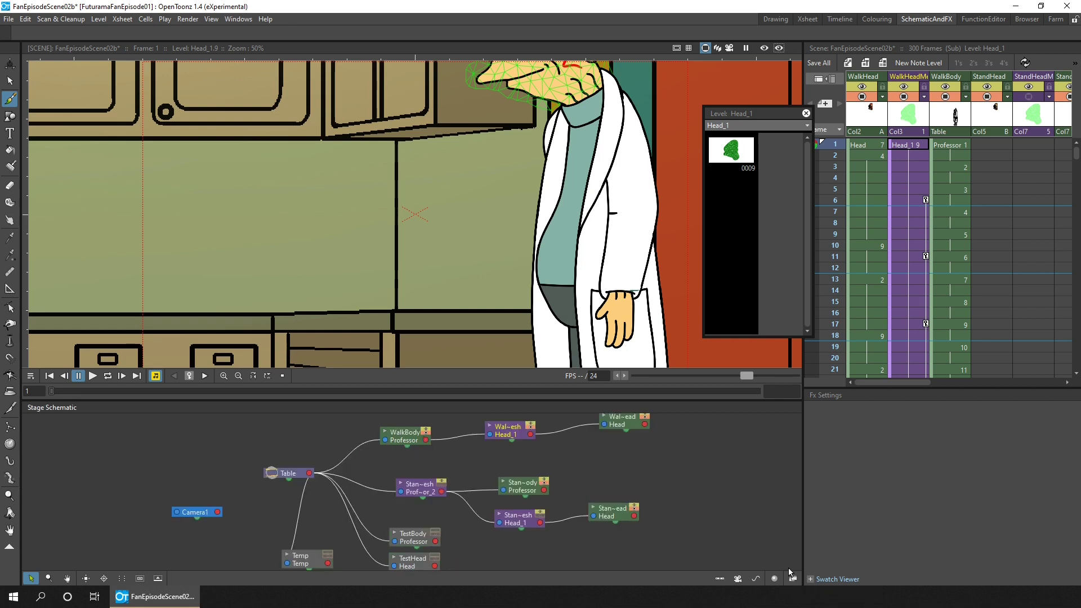
- Pan to the walk nodes and reposition WalkHead, the head mesh, Table and the StandBody nodes
left_click_drag(635, 432, 596, 502)
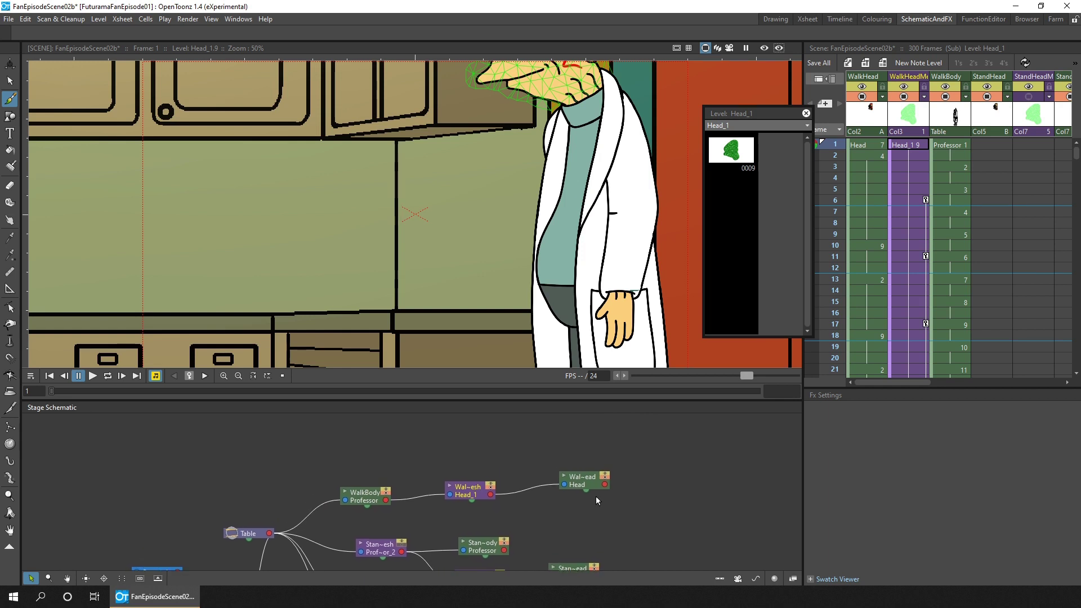
left_click_drag(583, 478, 573, 449)
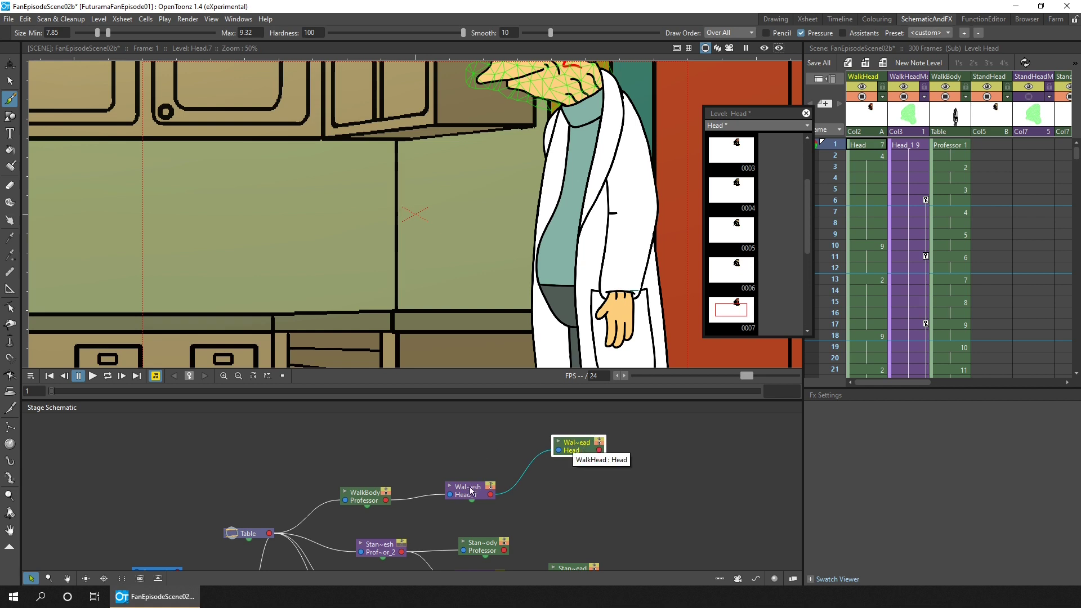
left_click_drag(468, 488, 479, 503)
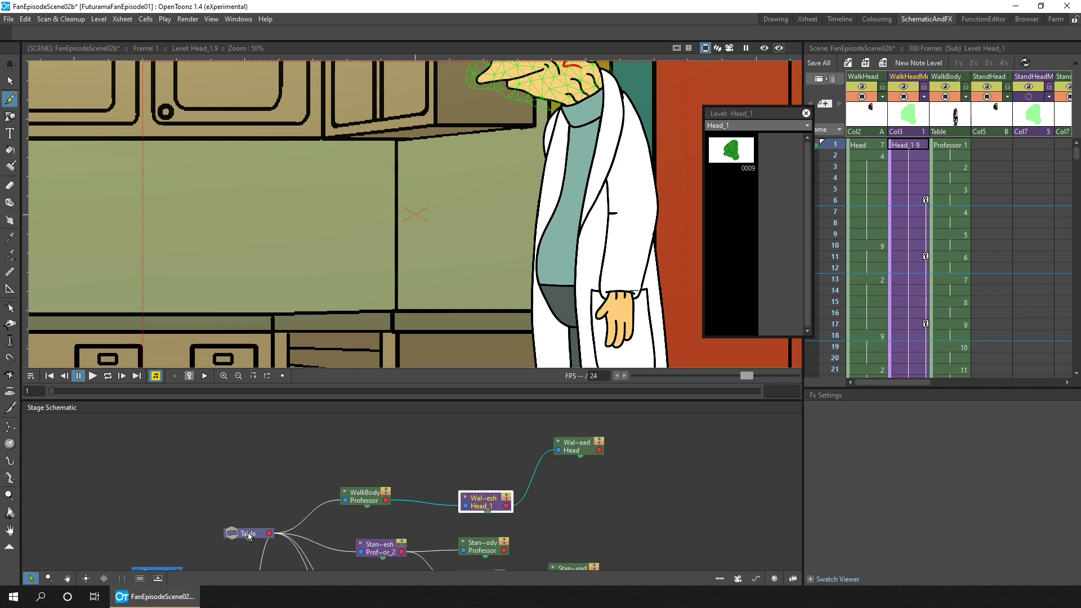
left_click_drag(246, 535, 225, 524)
left_click_drag(384, 546, 374, 547)
left_click(487, 543)
left_click_drag(487, 543, 490, 540)
left_click_drag(366, 552, 366, 545)
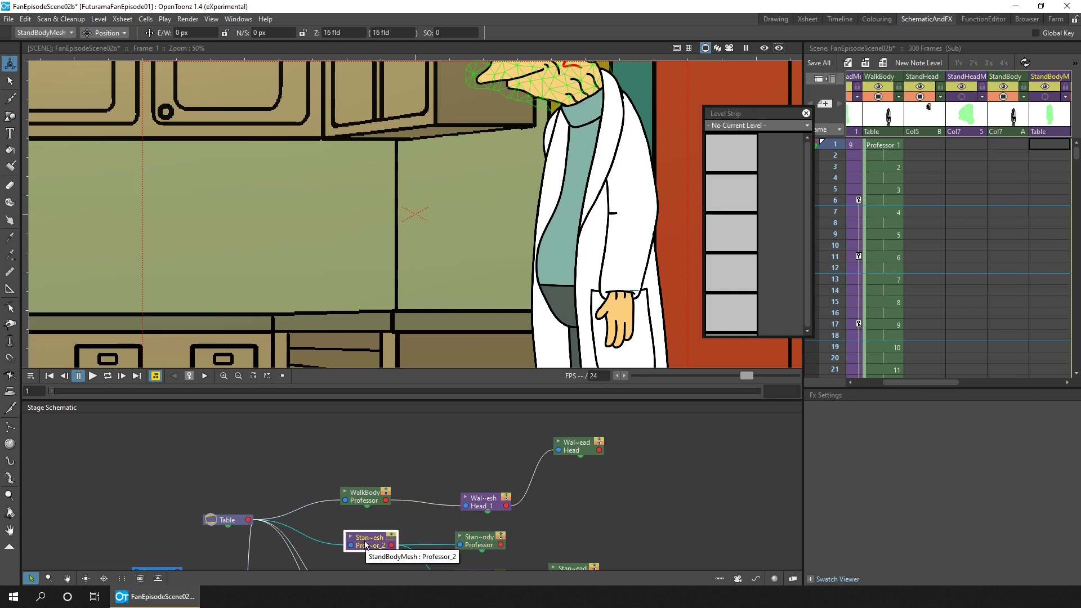
- Fine-tune WalkHead, the walk head mesh and WalkBody Professor nodes into a clearer chain
left_click_drag(572, 448, 569, 442)
left_click_drag(484, 506, 476, 499)
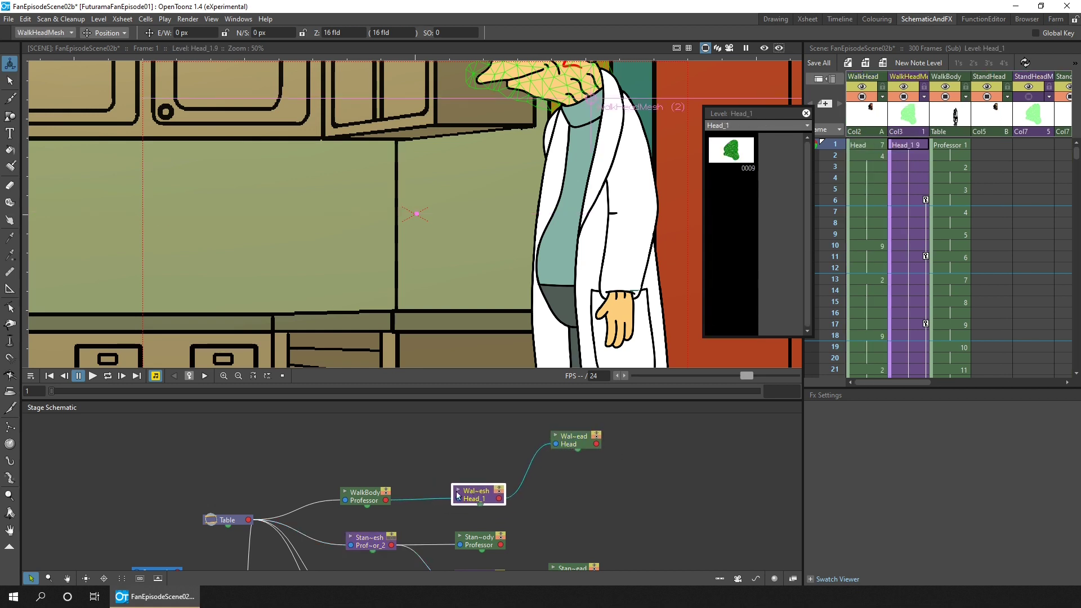
left_click_drag(365, 499, 364, 488)
left_click(232, 521)
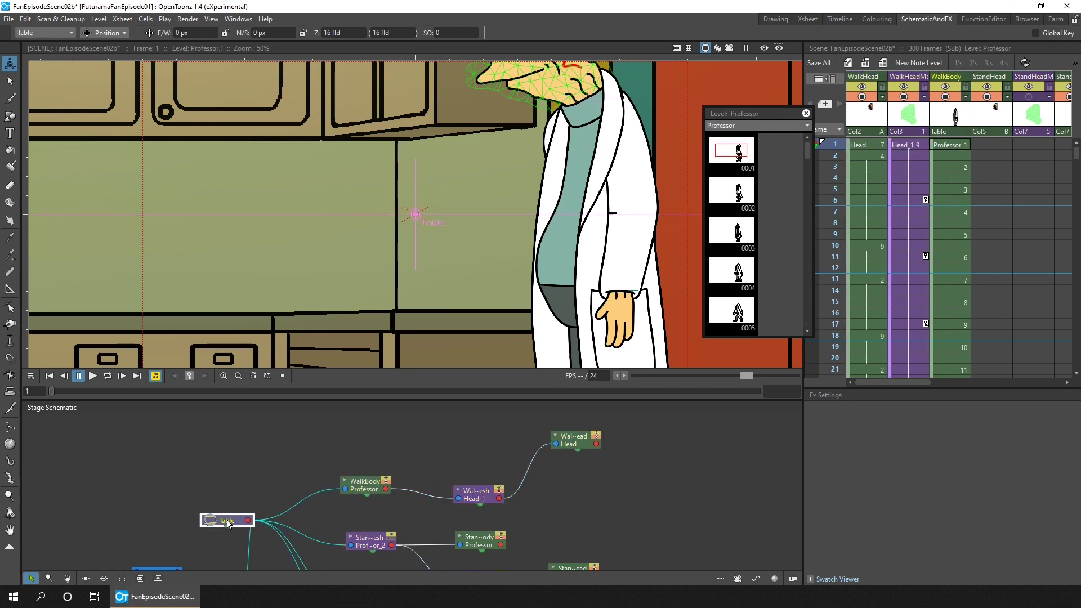
left_click_drag(574, 445, 571, 452)
left_click_drag(357, 490, 351, 461)
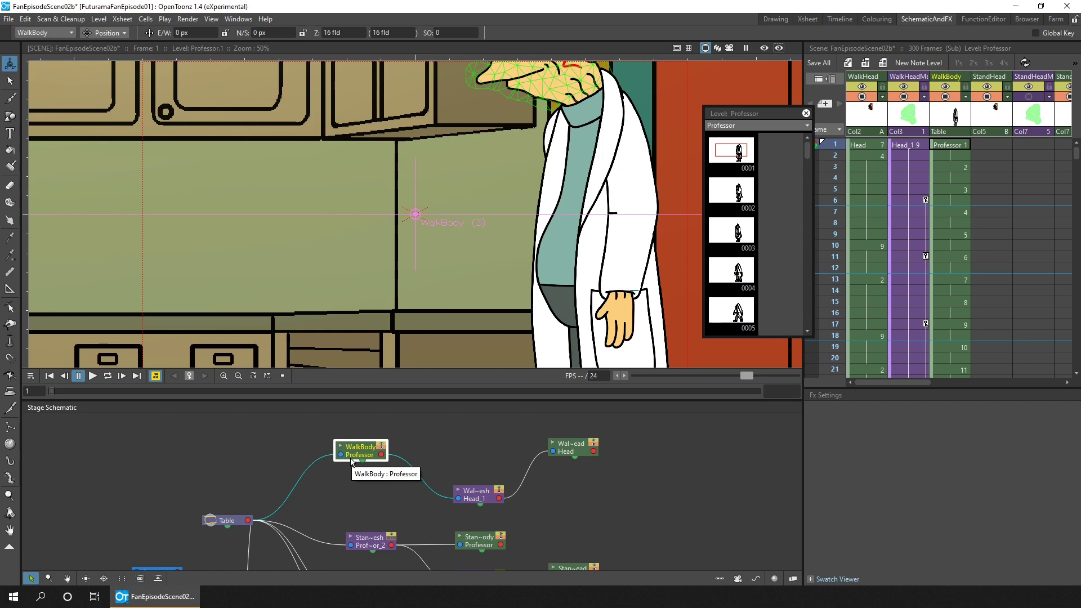
left_click(554, 454)
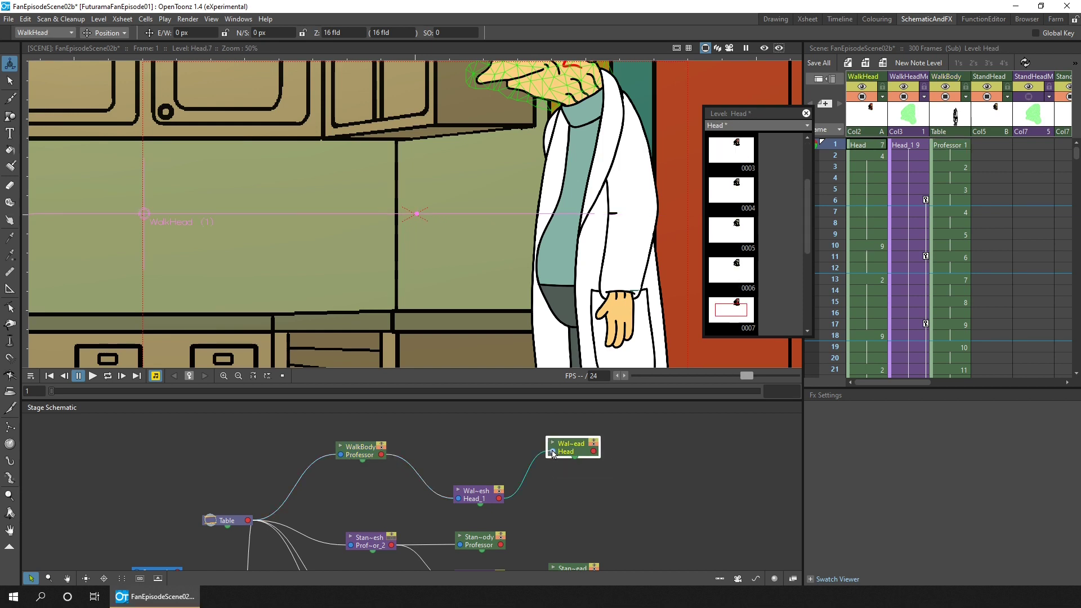
- Relink WalkHead's parent from the head mesh to the WalkBody Professor node
left_click_drag(553, 453, 382, 458)
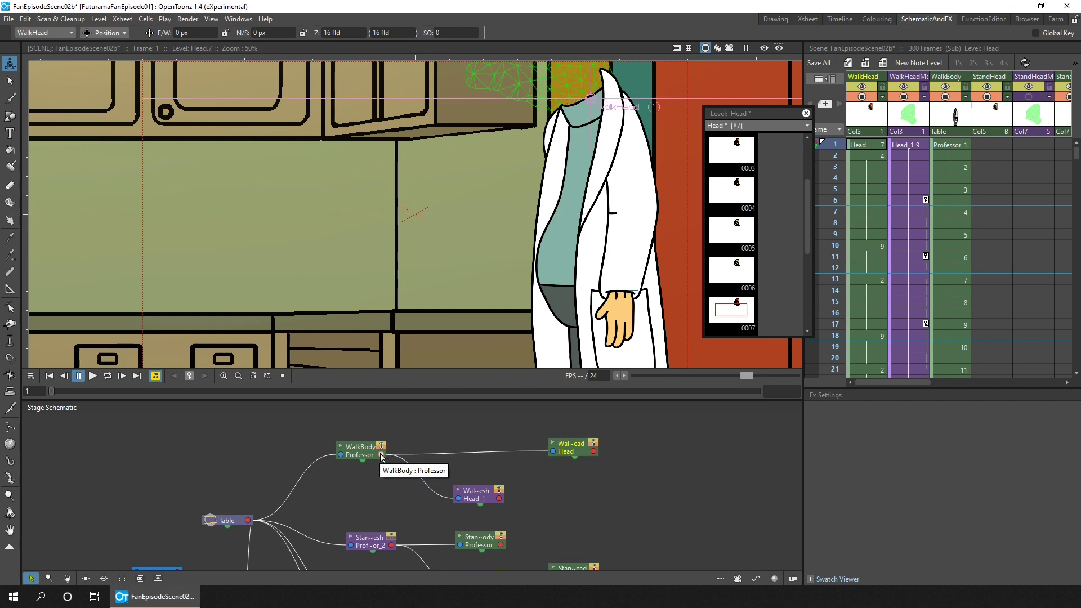
left_click_drag(382, 456, 553, 453)
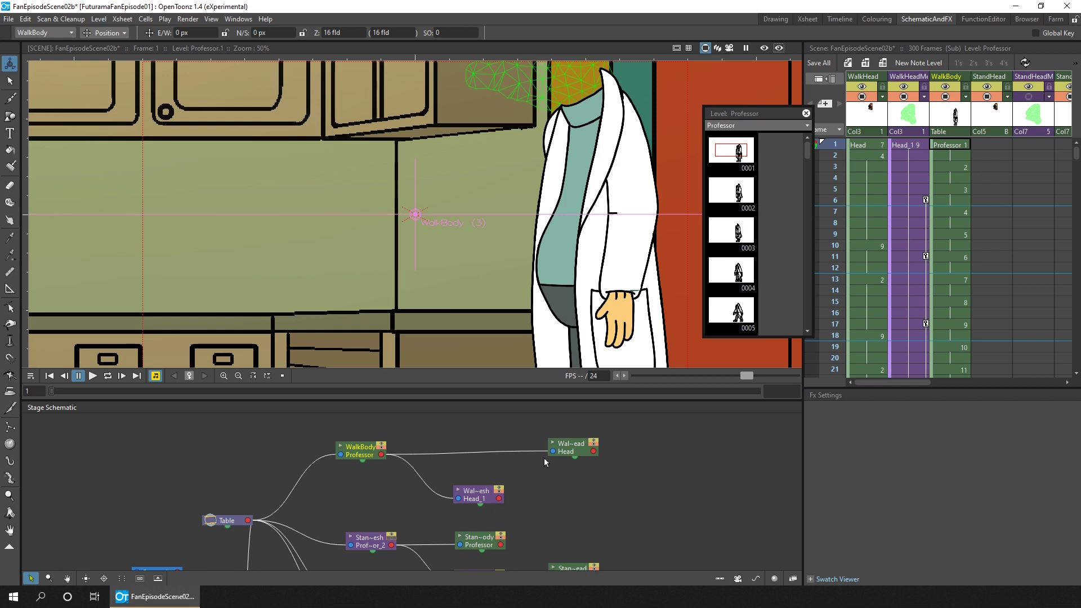
left_click(568, 450)
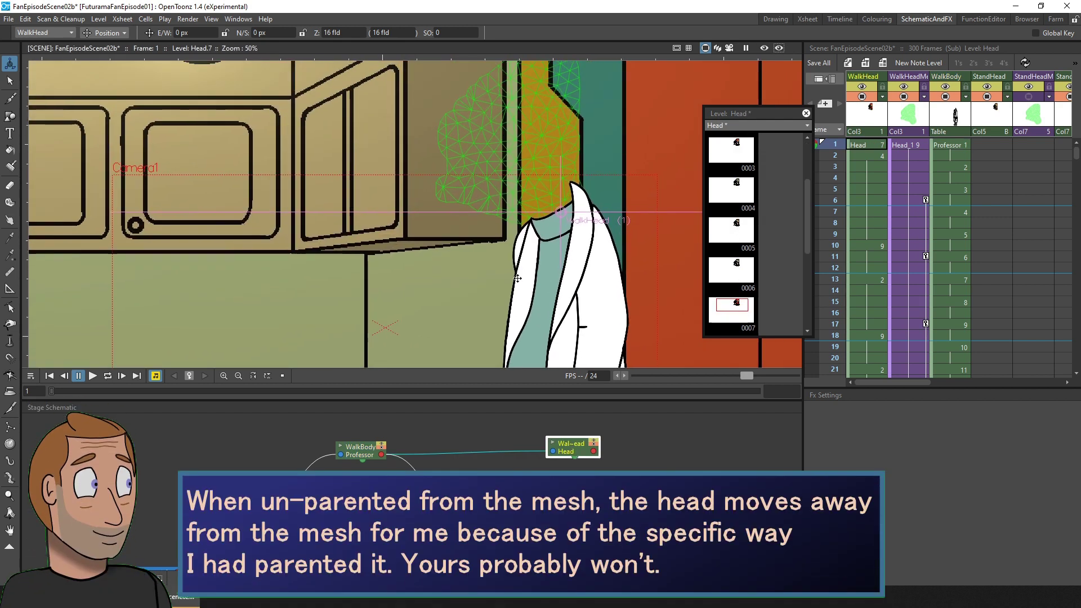
- Brush a red 3 on the Professor's cheek, then relink WalkHead to the Wal~esh Head_1 port
scroll(509, 290, "down", 4)
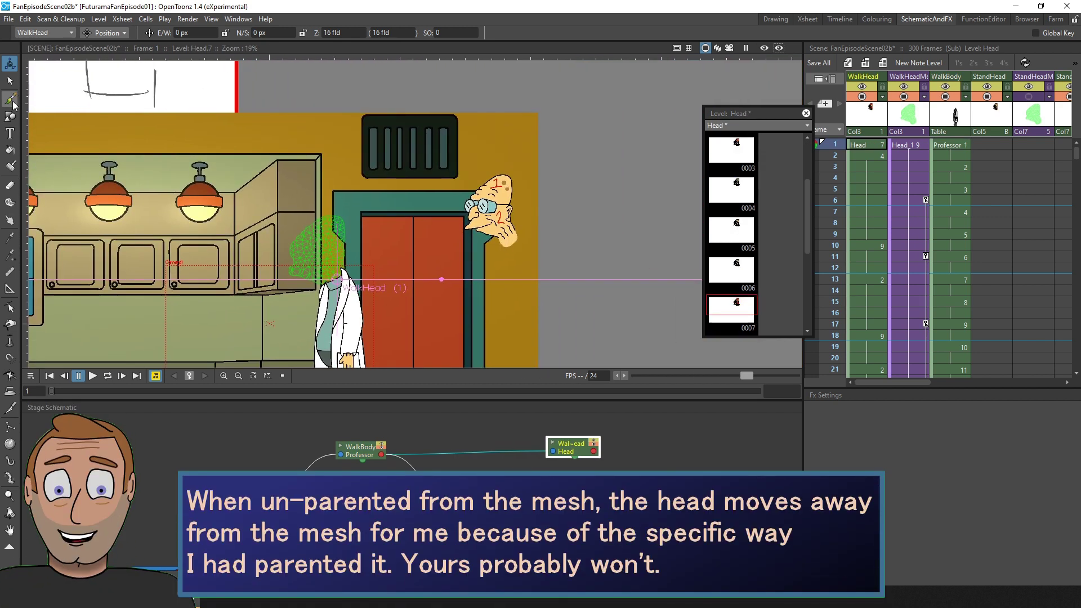
left_click(11, 99)
scroll(496, 248, "up", 5)
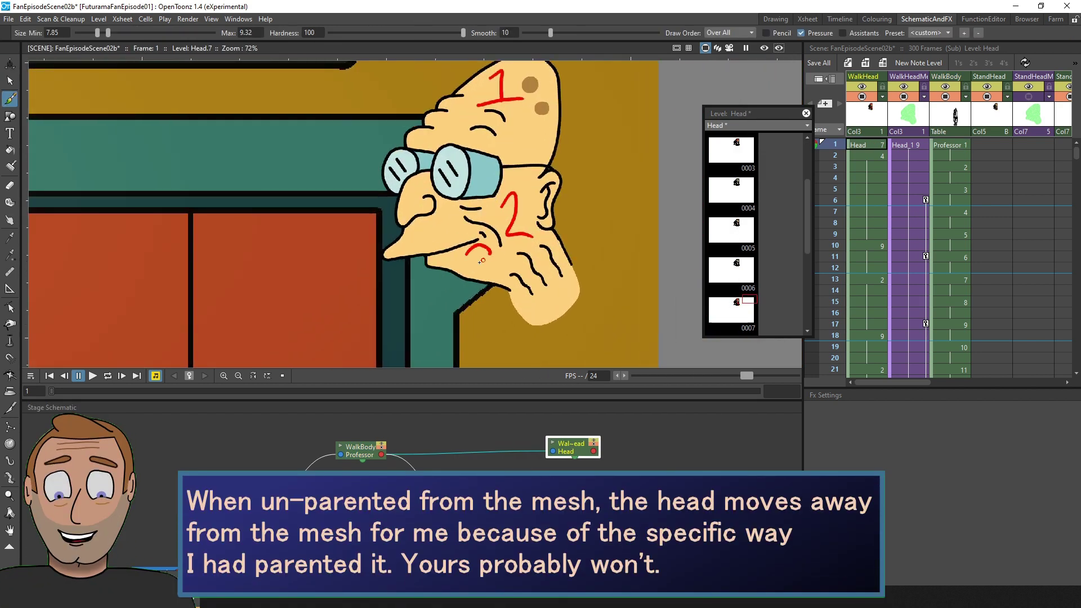
left_click_drag(497, 273, 478, 263)
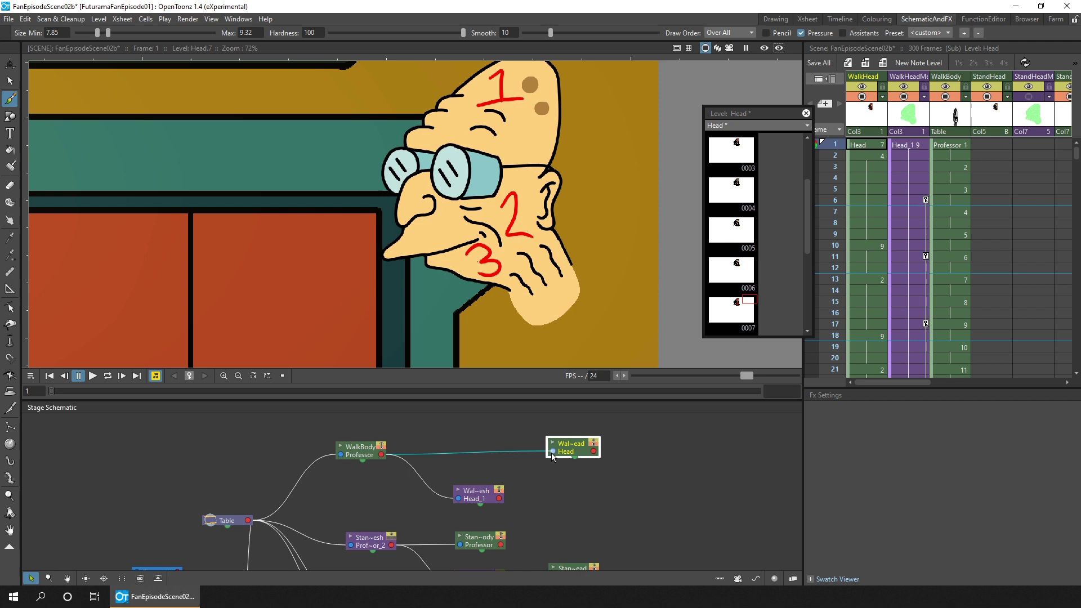
left_click_drag(552, 456, 499, 499)
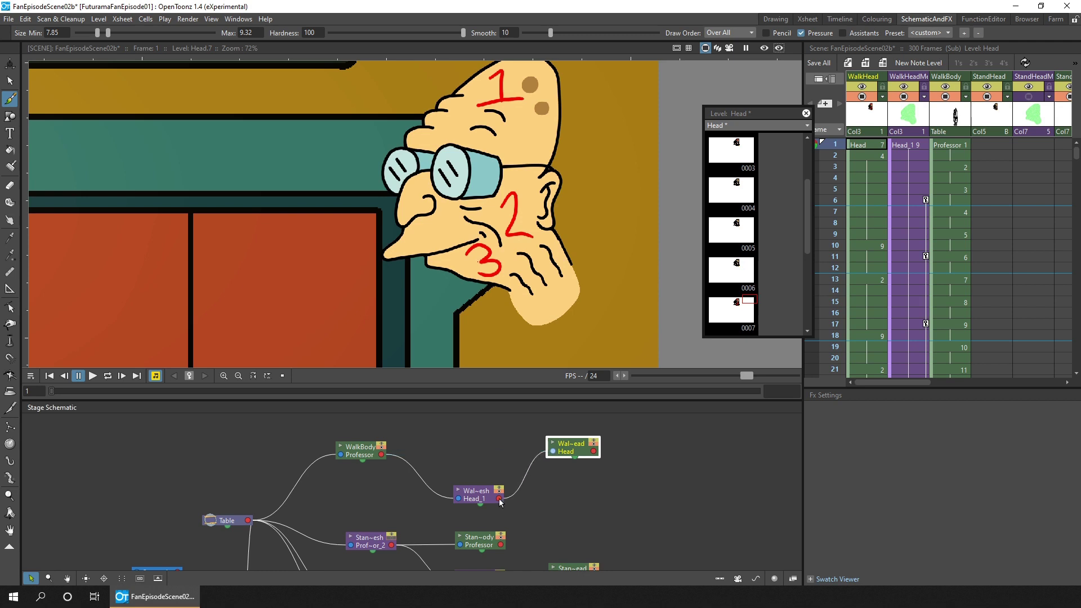